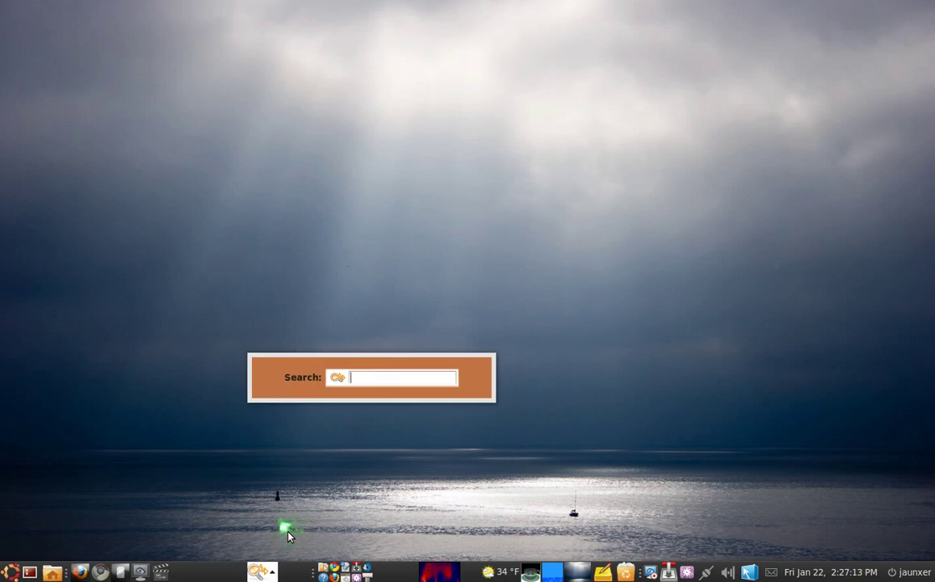
# - Search Deskbar for 'fire', launch Firefox Web Browser from the results, then close it
pyautogui.write('home')
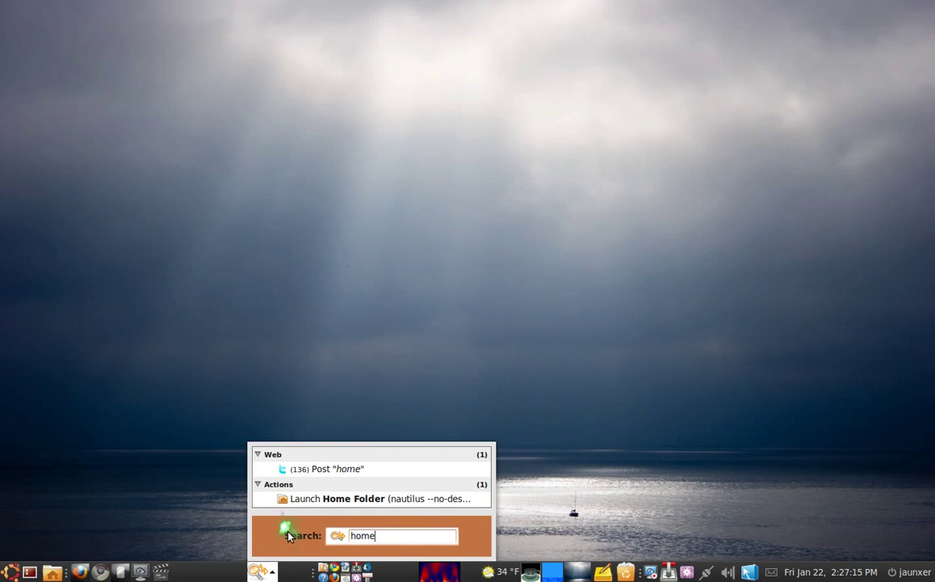
pyautogui.press('BackSpace')
pyautogui.press('BackSpace')
pyautogui.press('BackSpace')
pyautogui.press('BackSpace')
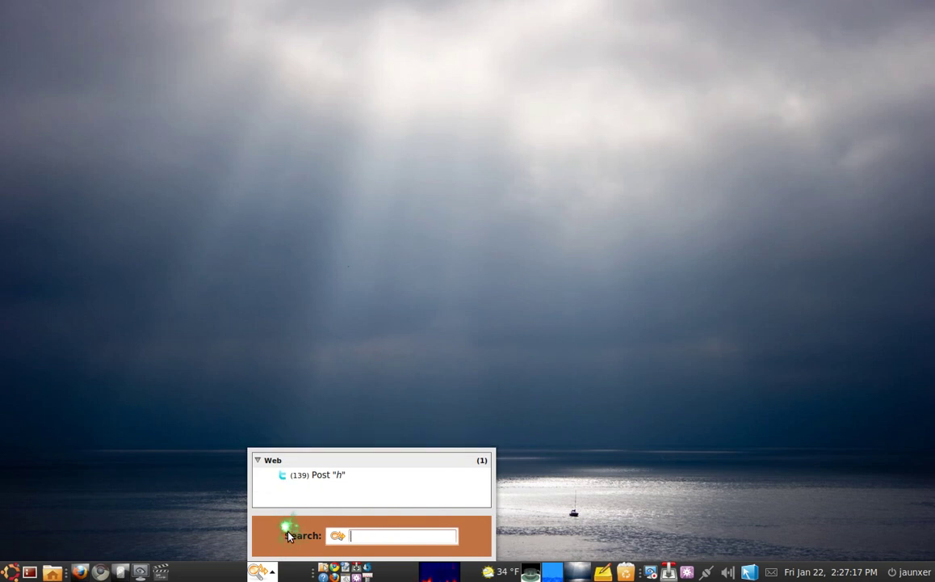
pyautogui.write('fire')
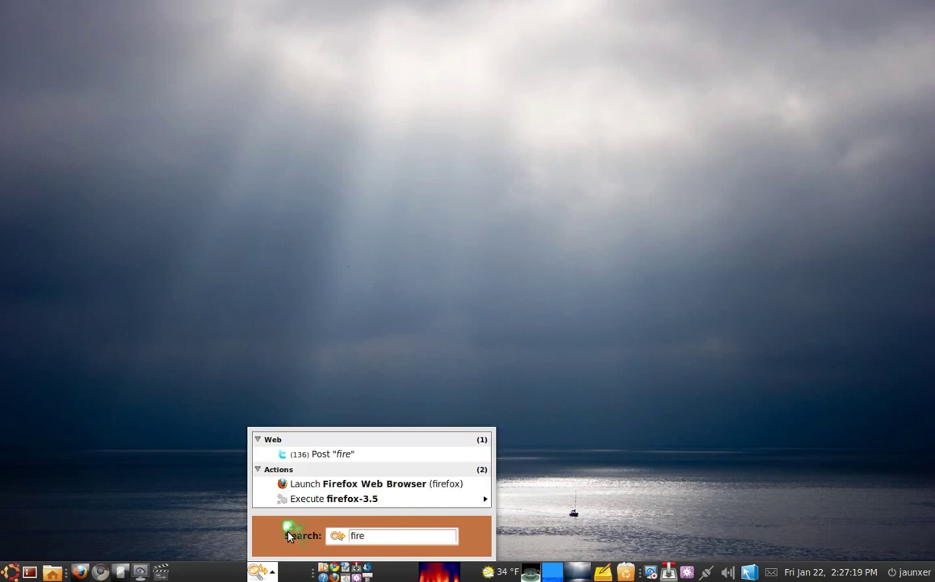
pyautogui.press('Down')
pyautogui.press('Down')
pyautogui.press('Down')
pyautogui.press('Down')
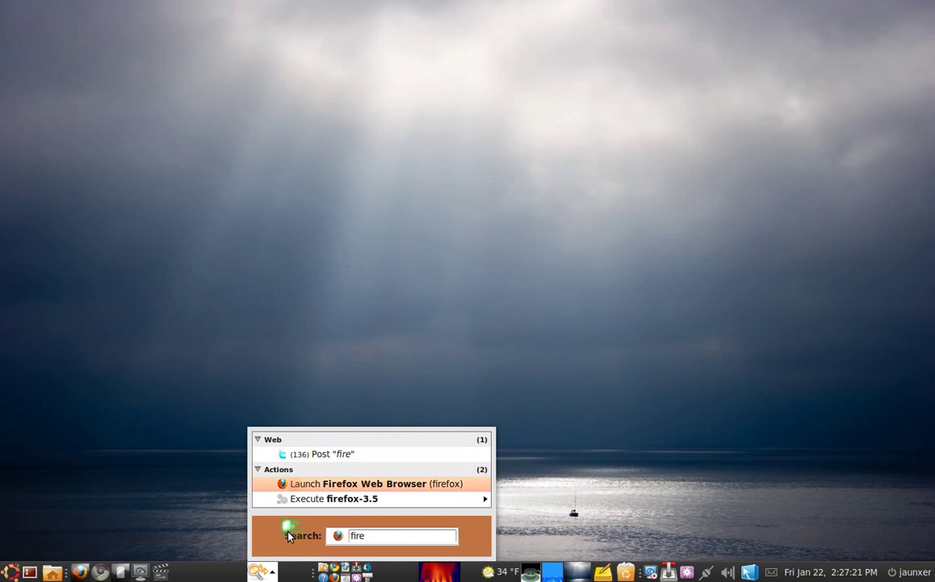
pyautogui.press('Return')
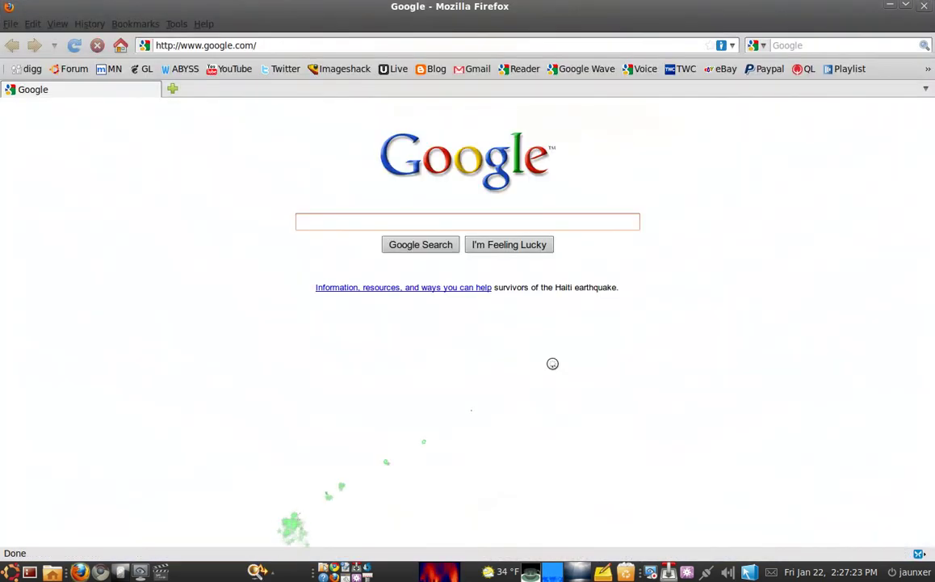
pyautogui.click(925, 6)
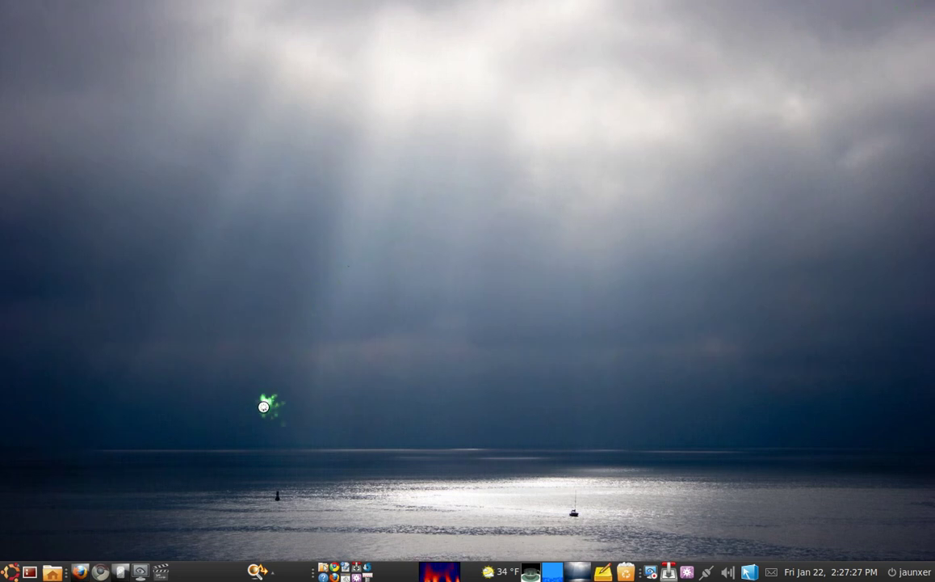
pyautogui.rightClick(257, 569)
pyautogui.click(293, 468)
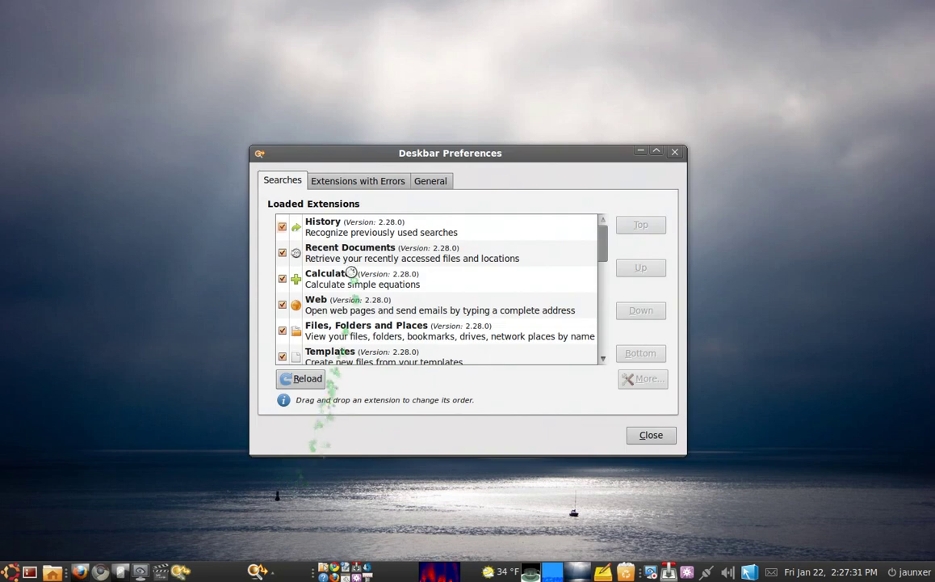
pyautogui.scroll(-3, 351, 271)
pyautogui.click(330, 311)
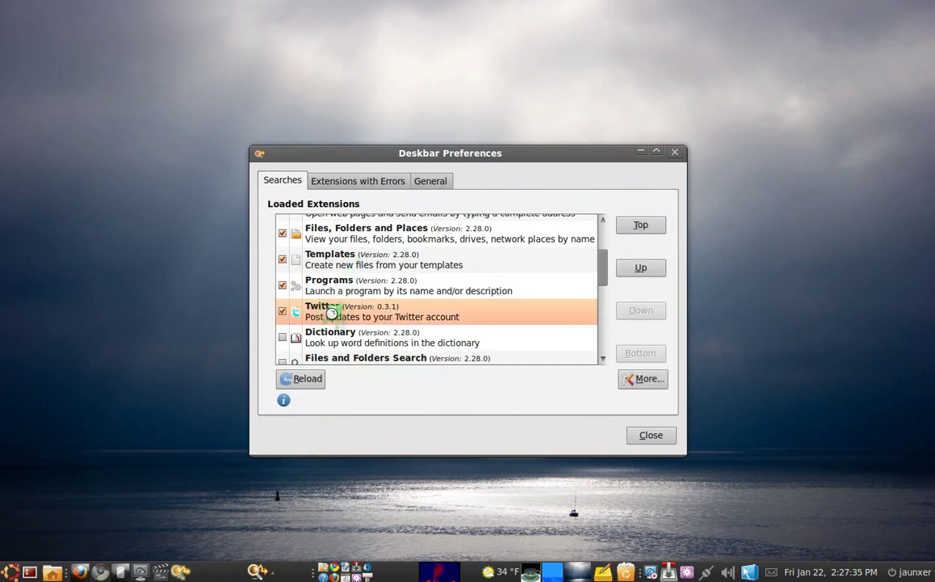
pyautogui.scroll(-1, 347, 322)
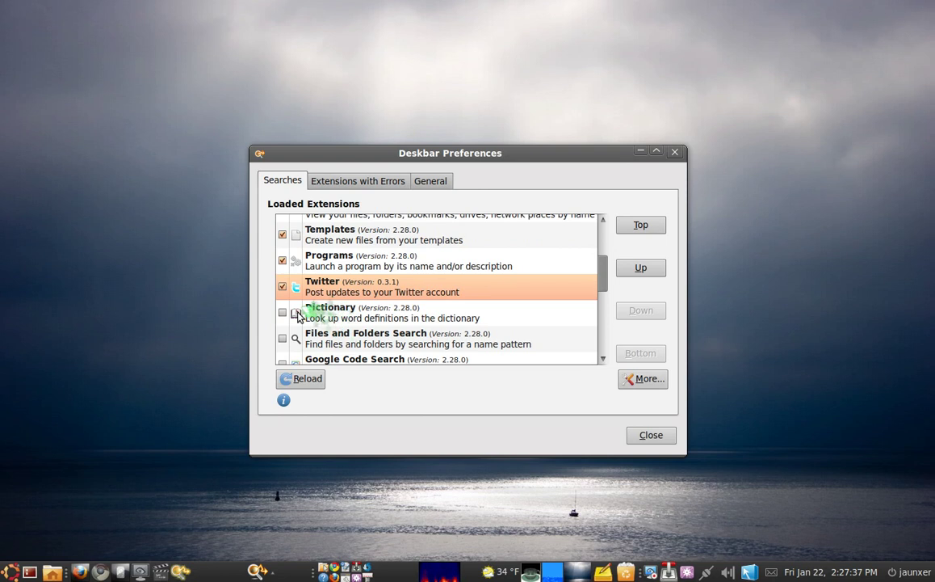
pyautogui.scroll(-2, 286, 319)
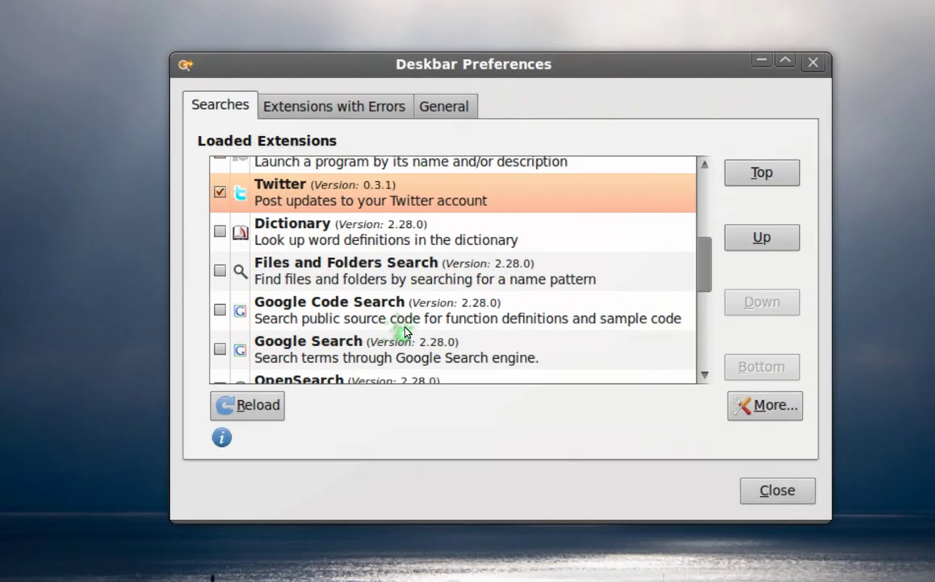
pyautogui.scroll(-4, 401, 332)
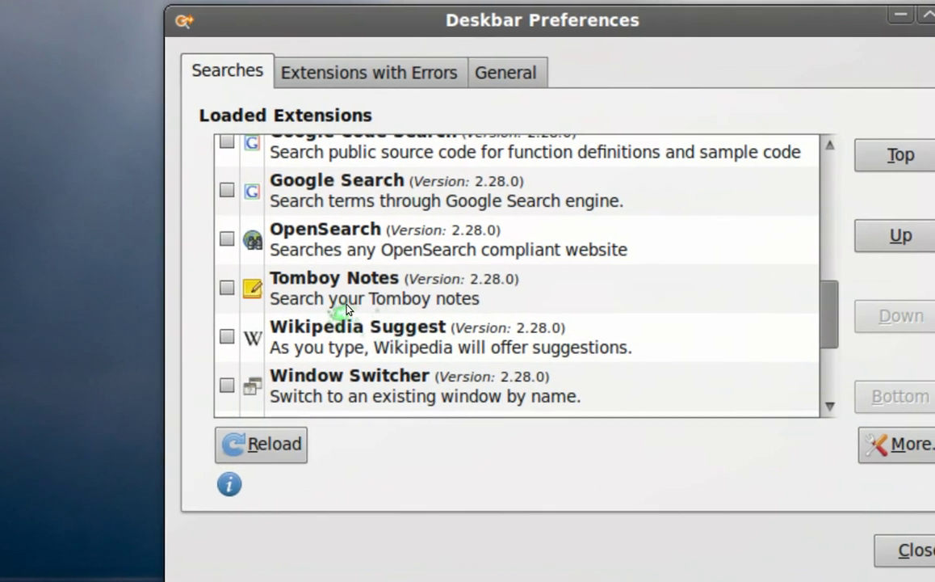
pyautogui.scroll(-4, 359, 311)
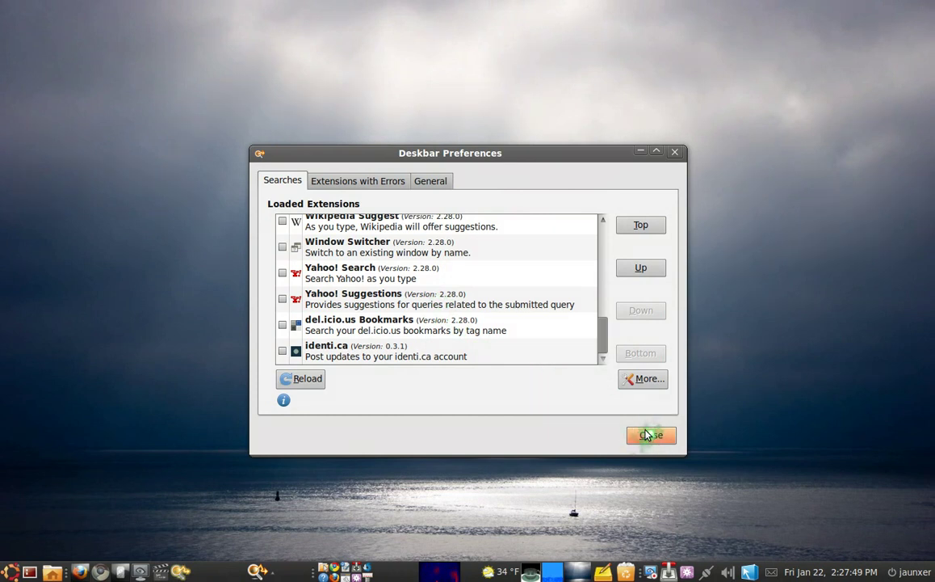
pyautogui.click(646, 435)
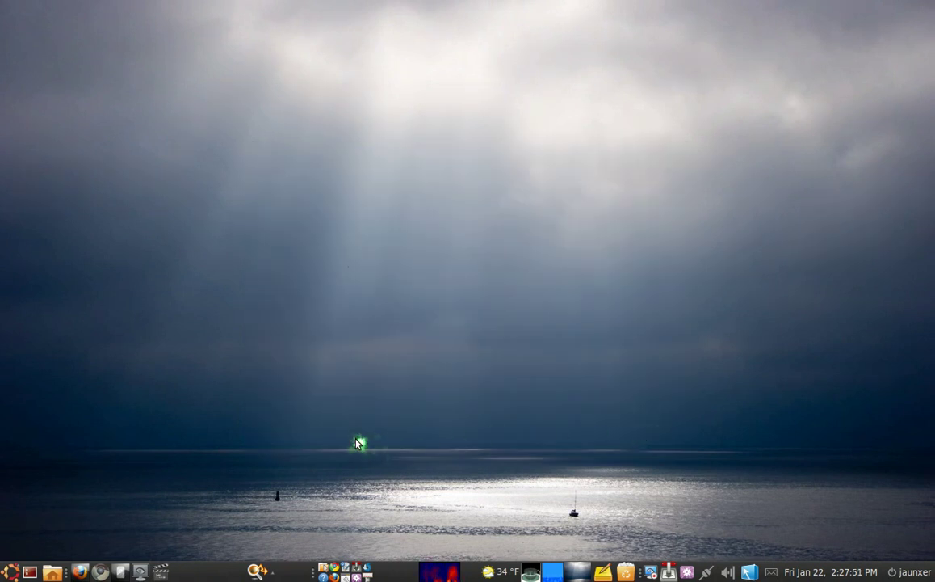
# - Post a Twitter update reading 'Test' using Deskbar's Post "Test" result
pyautogui.hotkey('alt', 'F3')
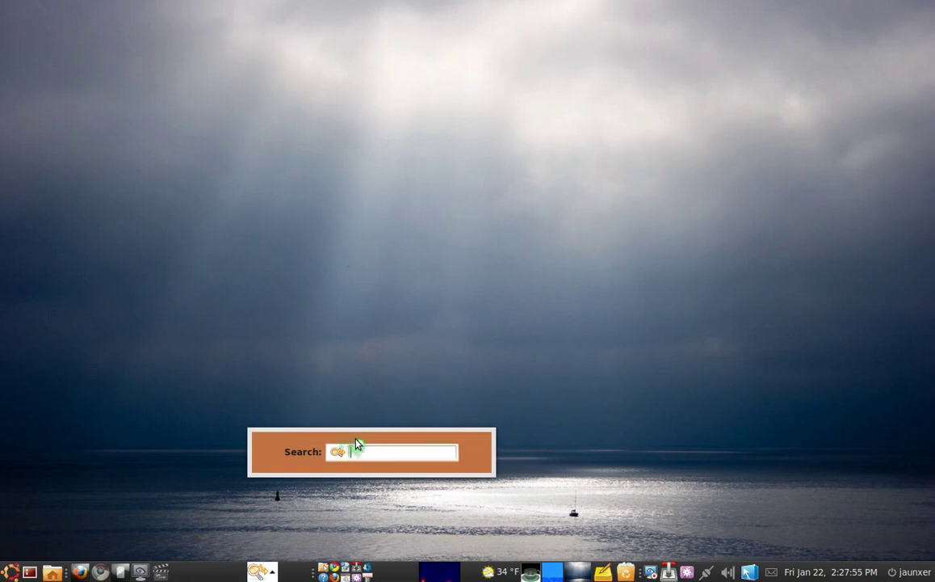
pyautogui.write('d')
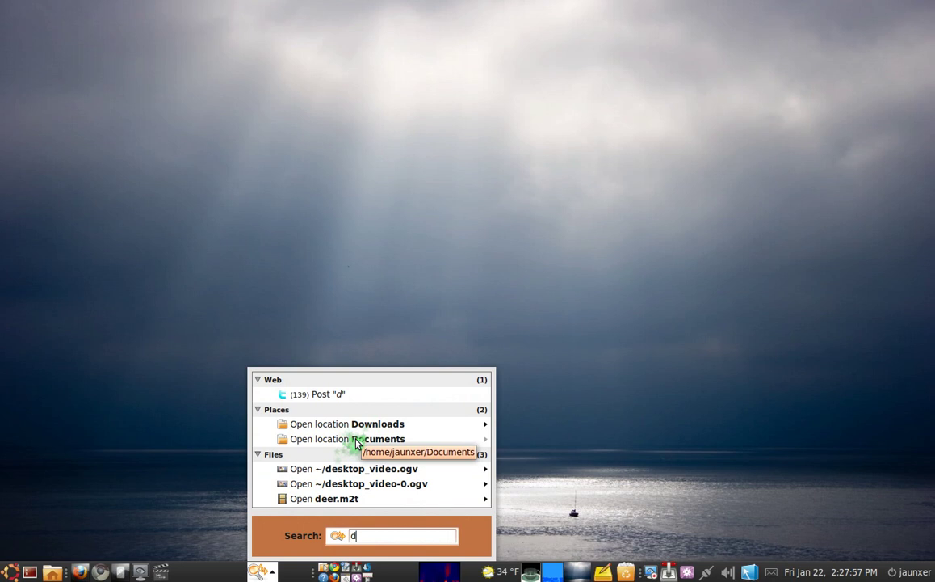
pyautogui.press('BackSpace')
pyautogui.write('Test')
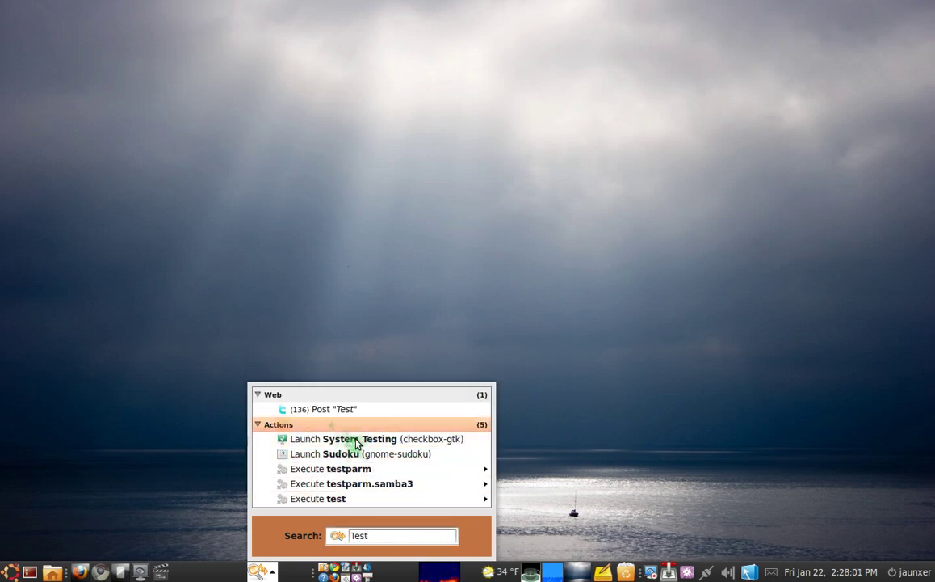
pyautogui.press('Up')
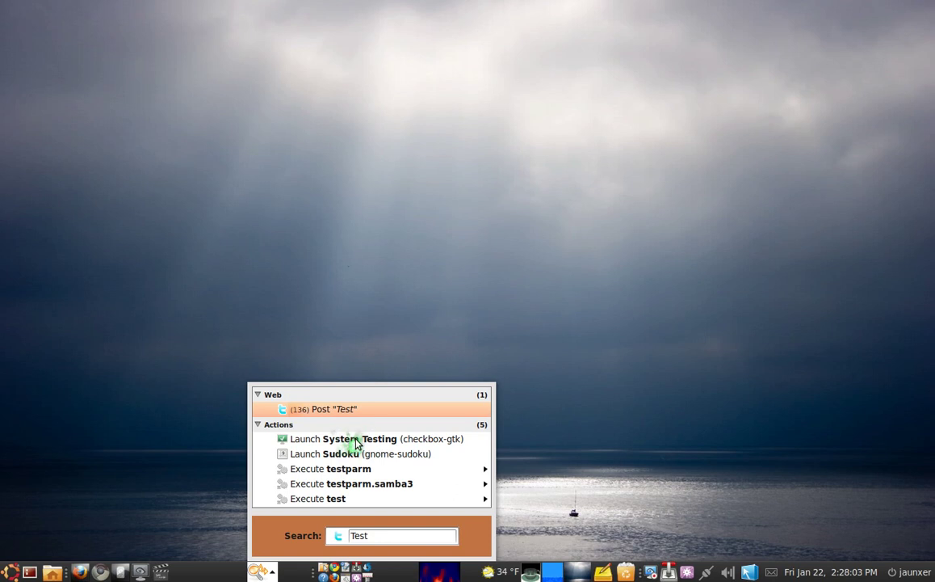
pyautogui.press('Return')
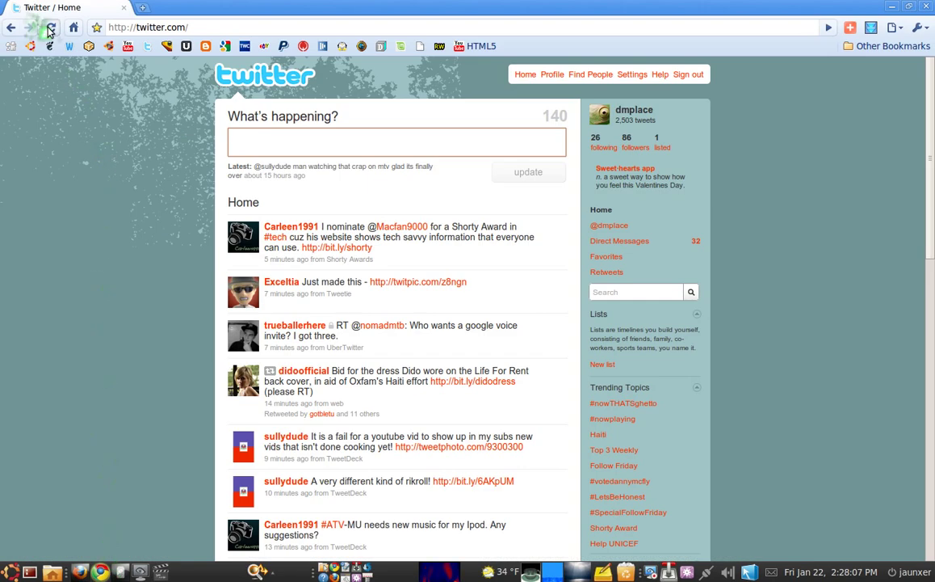
# - Reload the Twitter home timeline to confirm the Test tweet, then close the browser
pyautogui.click(50, 28)
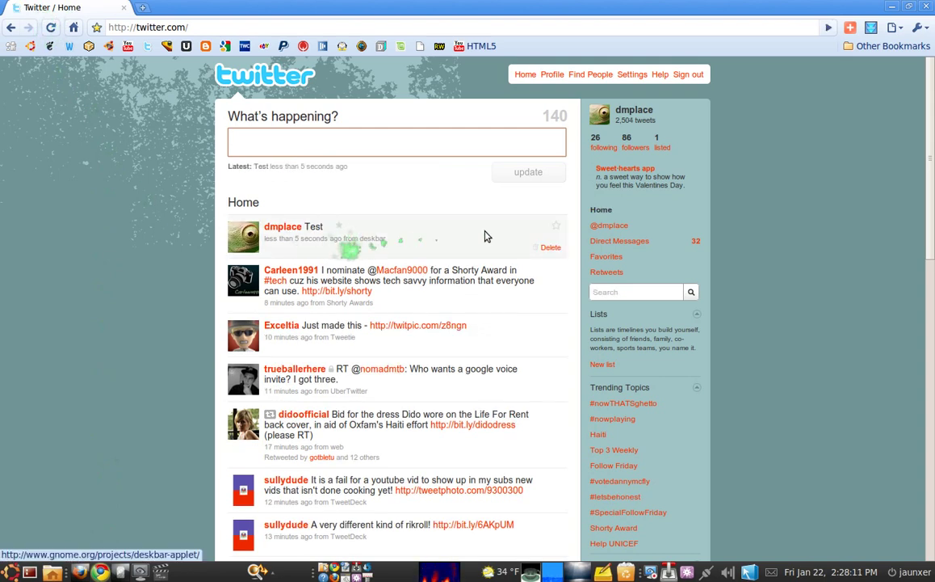
pyautogui.click(928, 7)
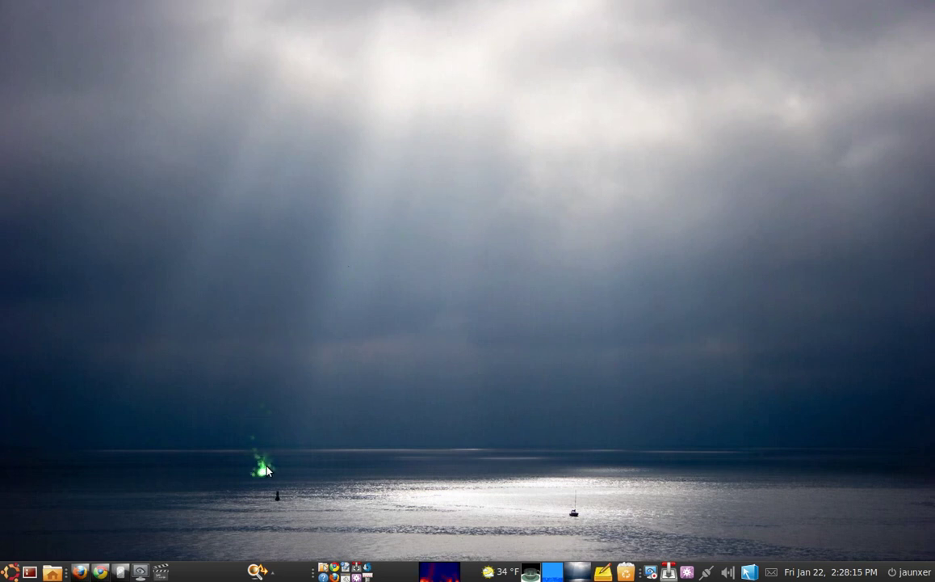
pyautogui.hotkey('alt', 'F3')
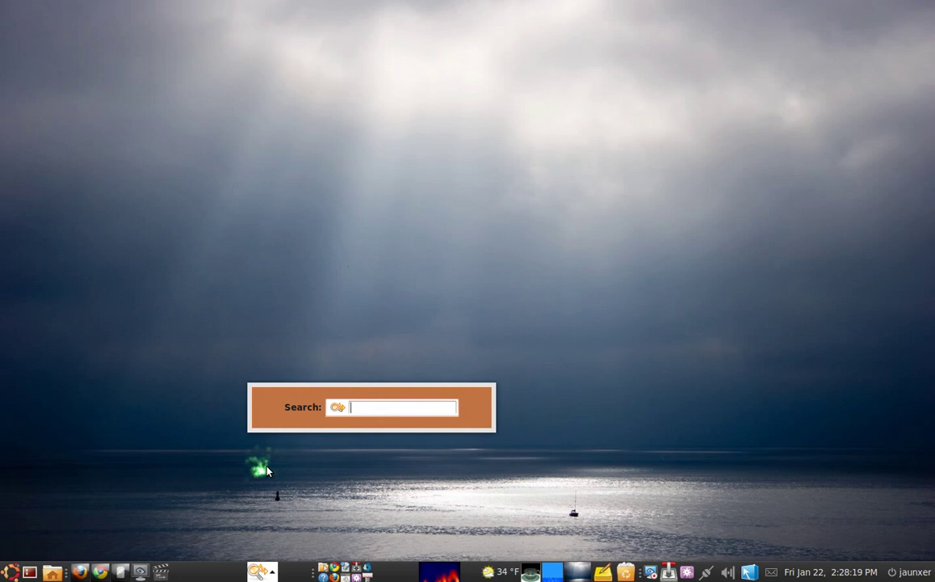
pyautogui.press('Escape')
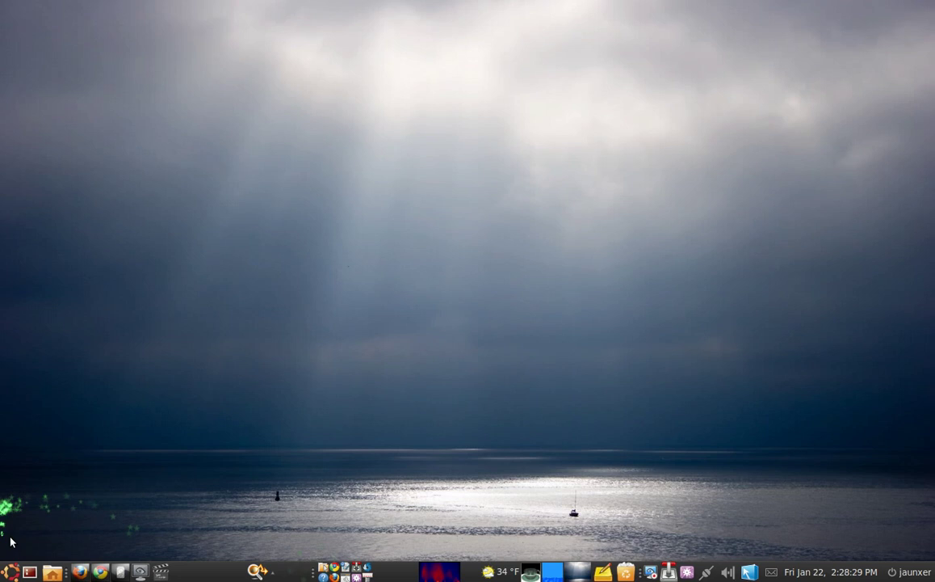
pyautogui.click(13, 573)
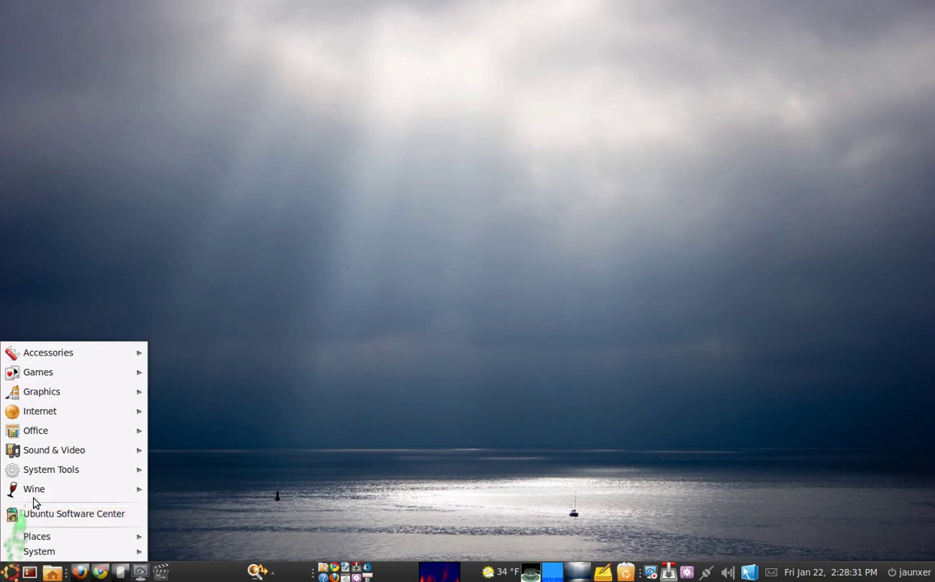
pyautogui.moveTo(44, 413)
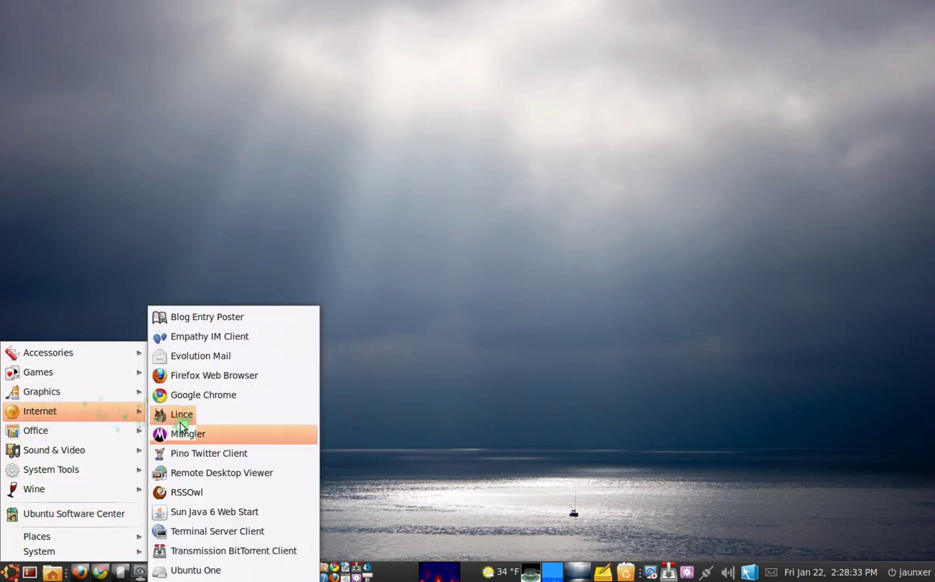
pyautogui.click(158, 338)
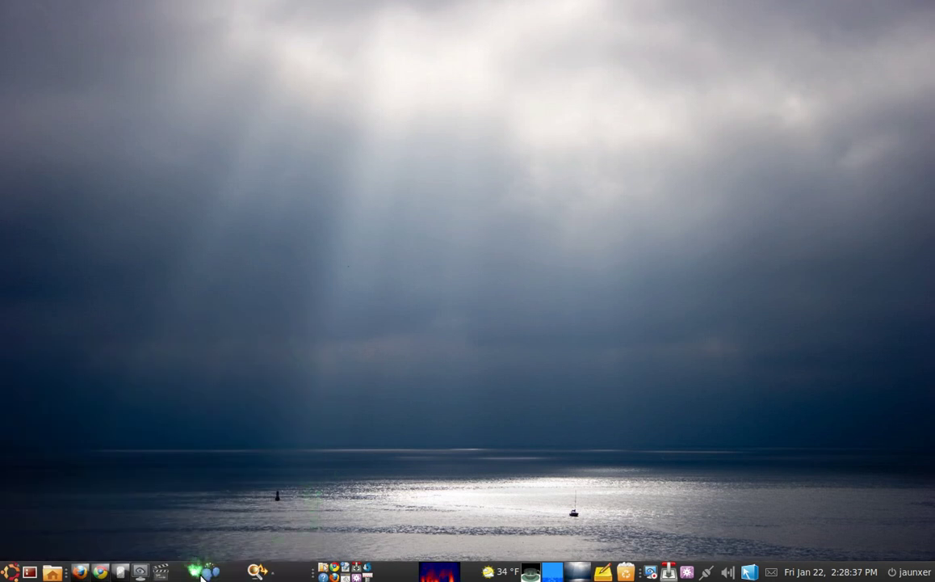
pyautogui.rightClick(207, 572)
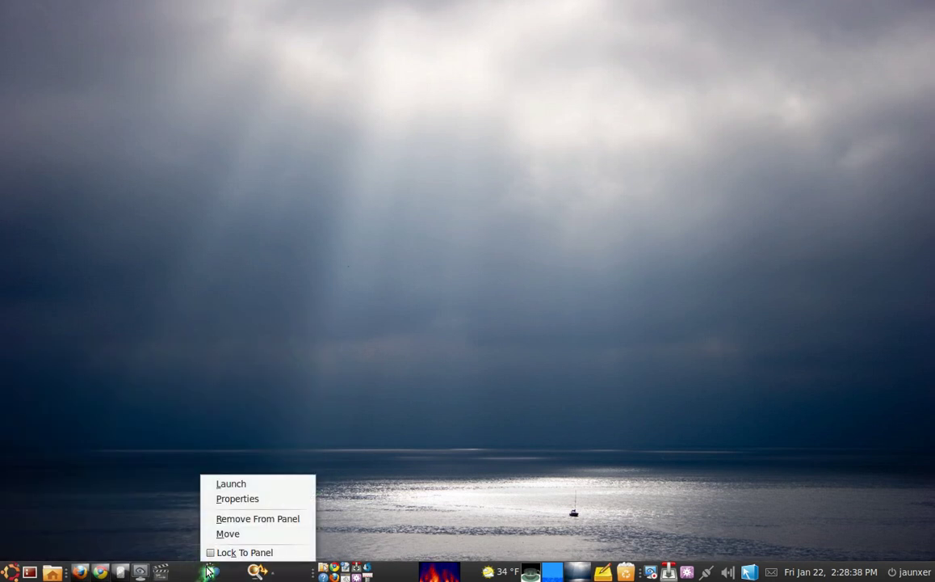
pyautogui.click(234, 520)
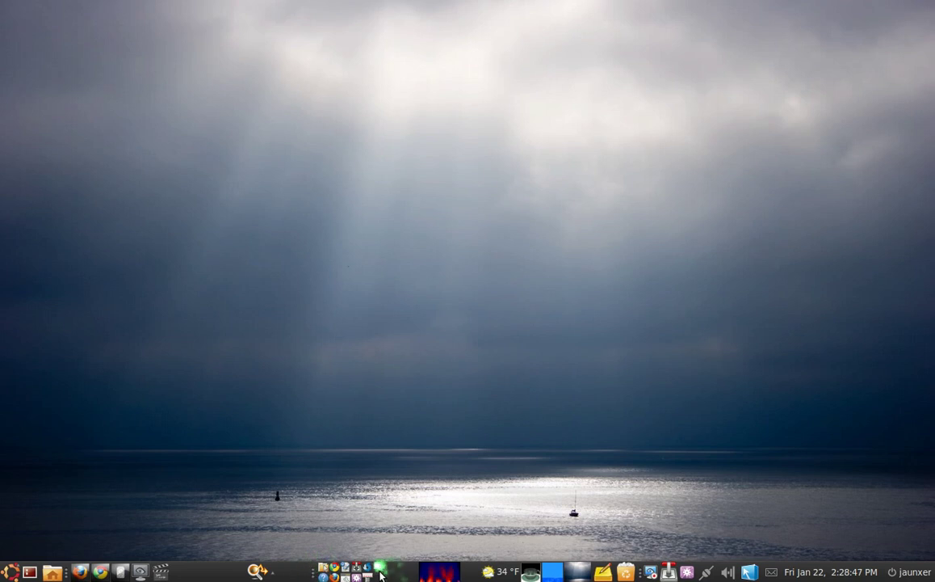
# - Open the Launchers List applet's preferences from its panel context menu
pyautogui.rightClick(375, 573)
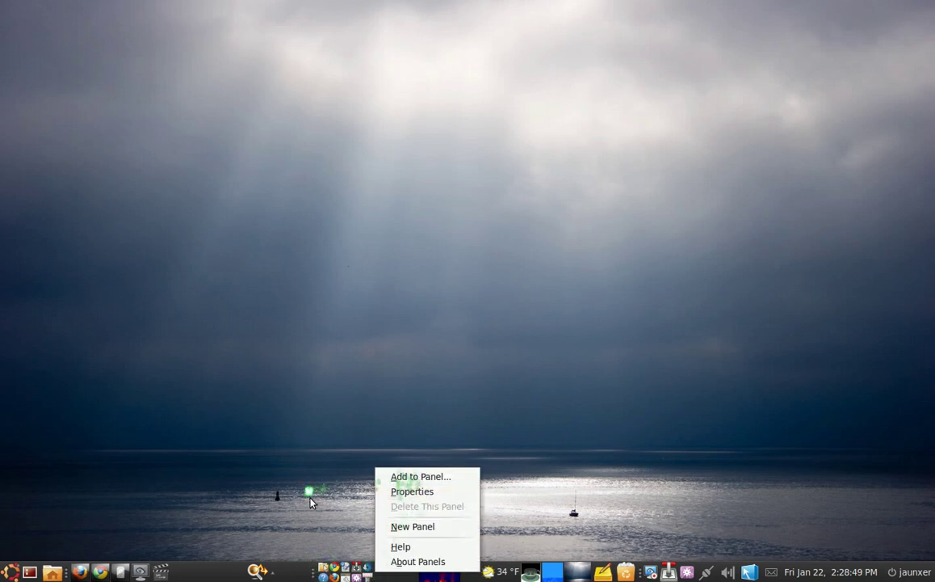
pyautogui.click(311, 491)
pyautogui.rightClick(374, 571)
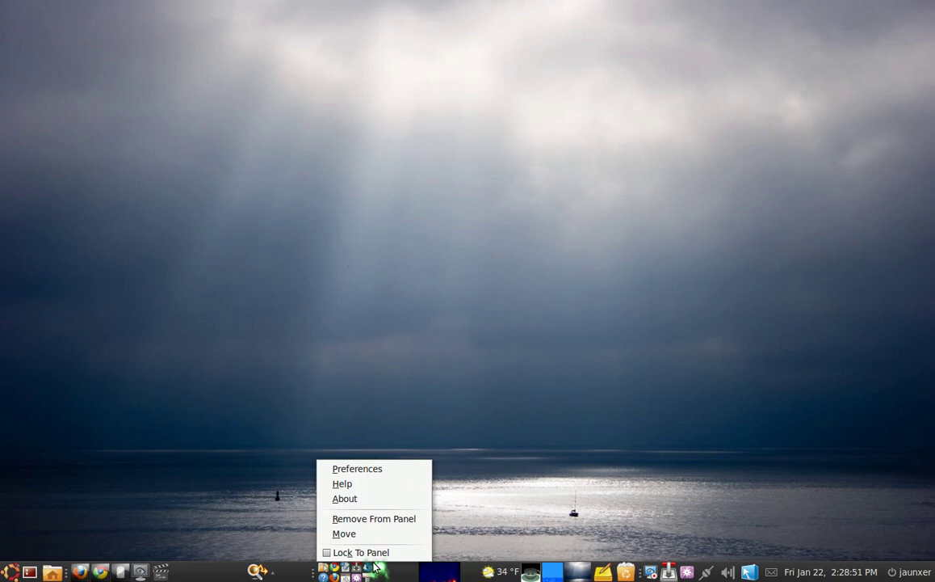
pyautogui.click(364, 472)
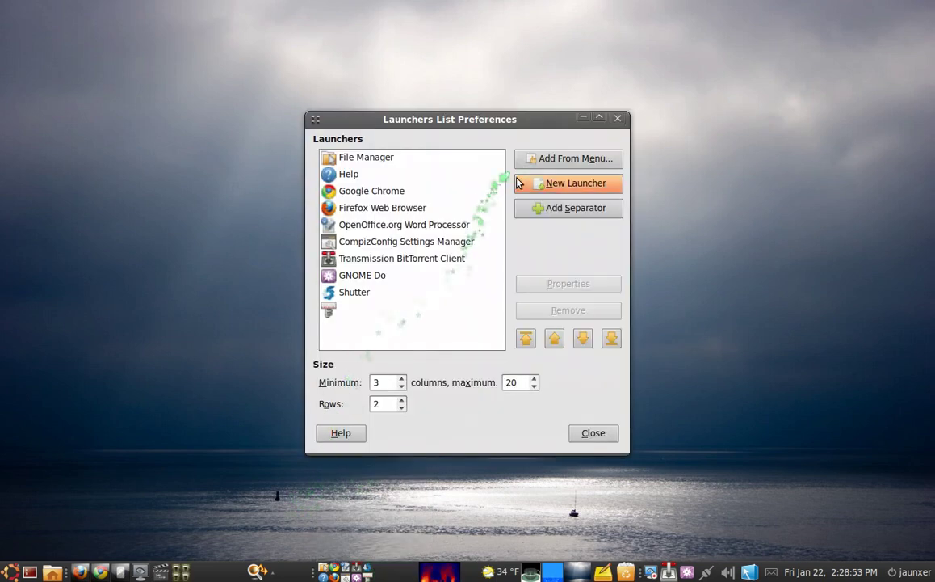
# - Add GNOME Do, Shutter and Tomboy Notes from the Accessories menu as launchers
pyautogui.click(532, 160)
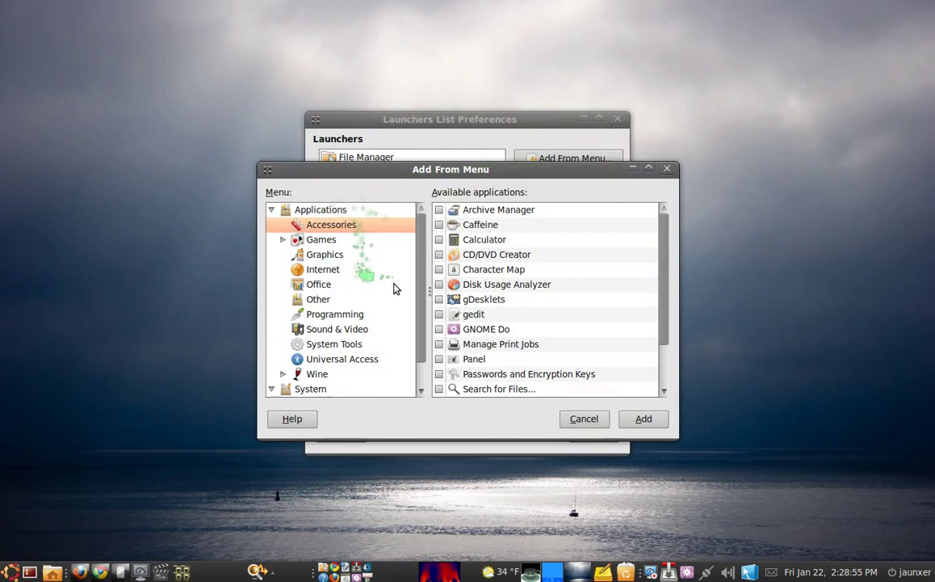
pyautogui.click(439, 329)
pyautogui.scroll(-2, 447, 335)
pyautogui.click(440, 344)
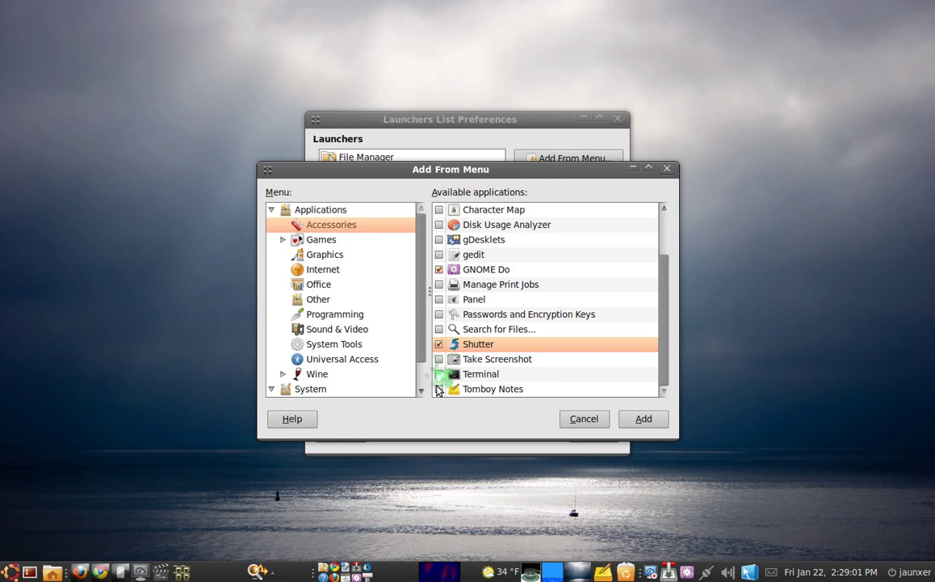
pyautogui.click(438, 389)
pyautogui.click(639, 421)
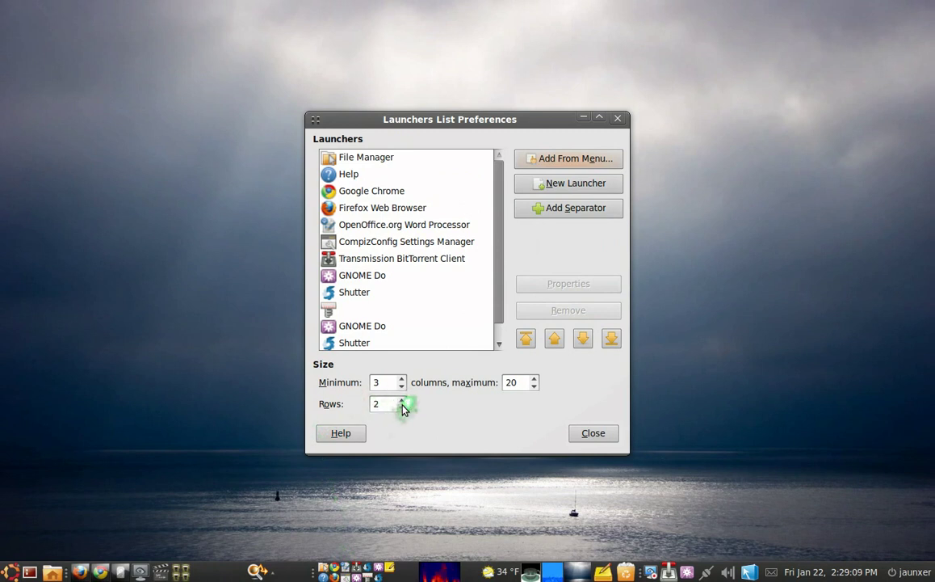
# - Set the launcher list to a minimum of 2 columns and 2 rows
pyautogui.click(402, 401)
pyautogui.doubleClick(401, 407)
pyautogui.click(401, 401)
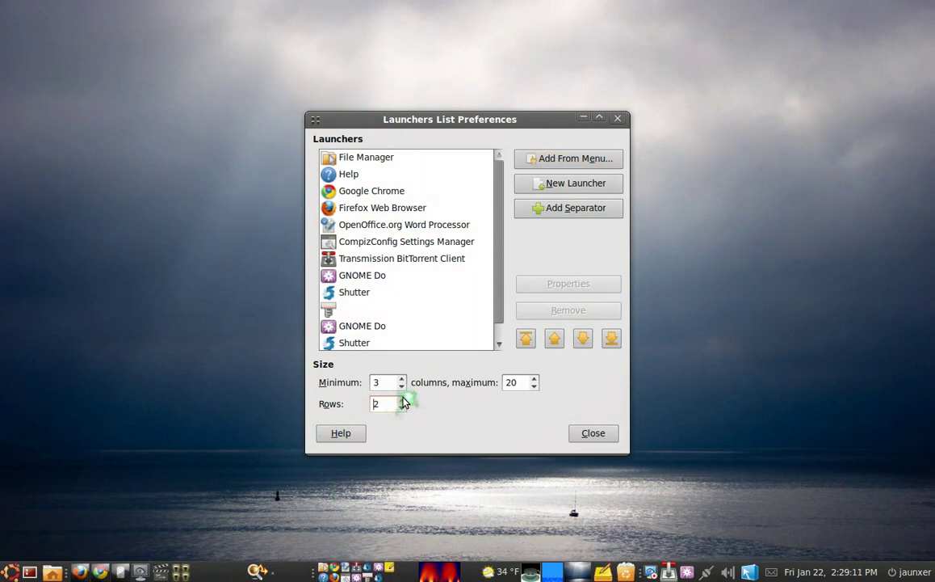
pyautogui.scroll(3, 403, 400)
pyautogui.click(401, 379)
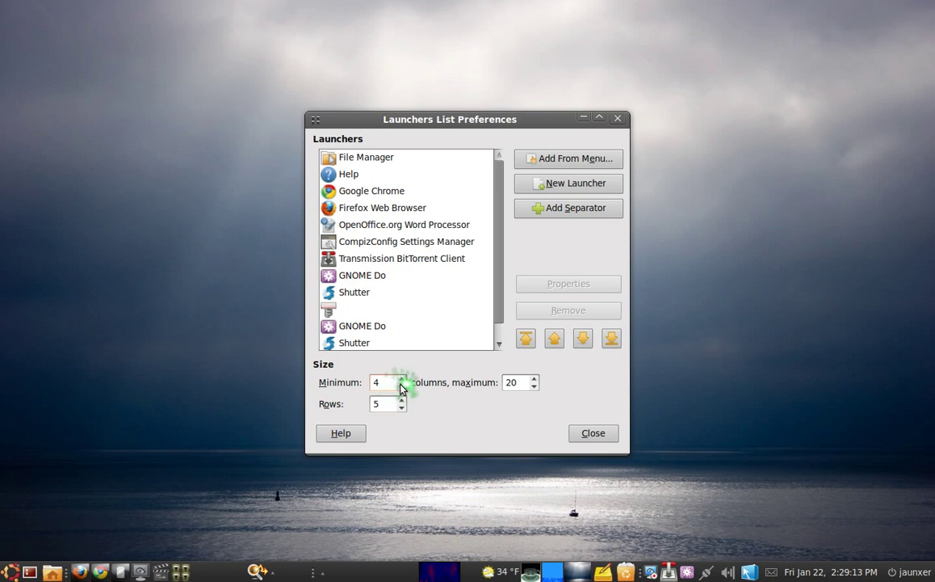
pyautogui.click(401, 386)
pyautogui.click(402, 390)
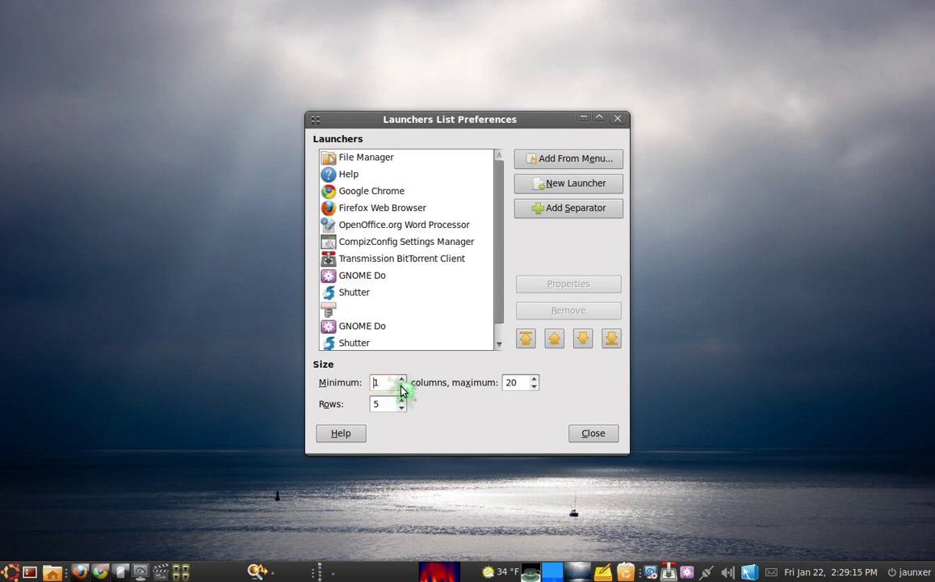
pyautogui.click(402, 389)
pyautogui.click(402, 379)
pyautogui.click(402, 379)
pyautogui.click(402, 388)
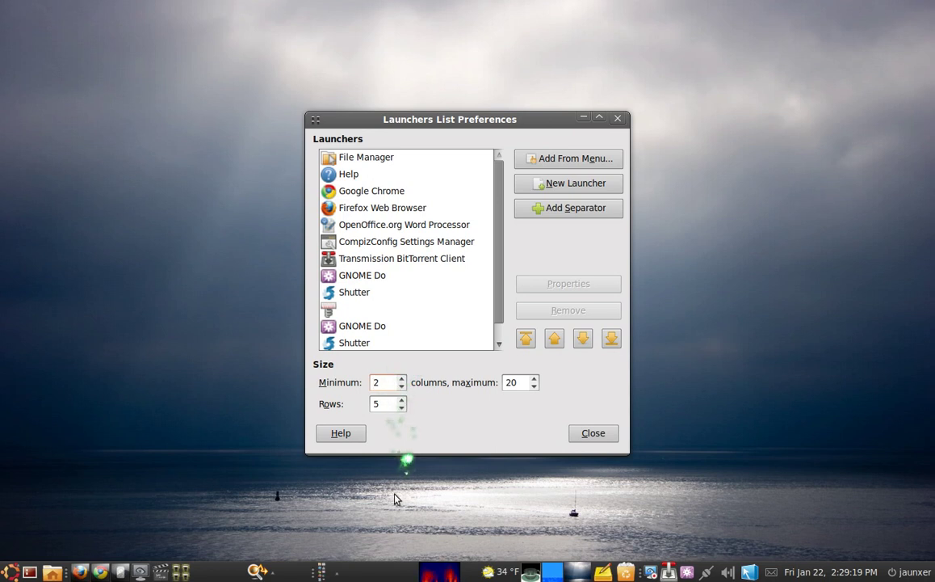
pyautogui.click(323, 572)
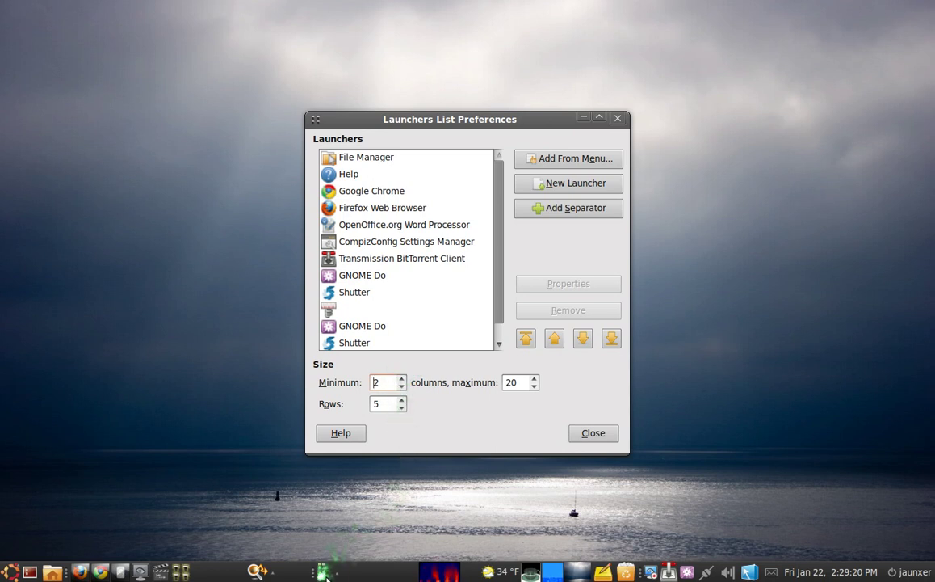
pyautogui.tripleClick(401, 407)
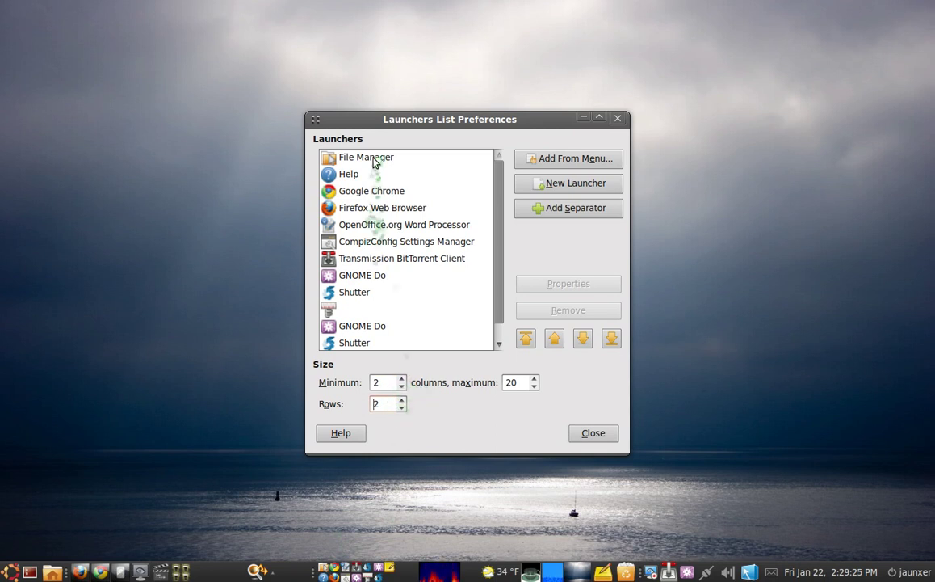
# - Reorder launchers: Help lower, CompizConfig second, Shutter after OpenOffice.org Word Processor
pyautogui.moveTo(370, 174); pyautogui.dragTo(372, 294)
pyautogui.moveTo(371, 225); pyautogui.dragTo(361, 165)
pyautogui.scroll(-1, 376, 325)
pyautogui.click(376, 323)
pyautogui.moveTo(376, 322); pyautogui.dragTo(340, 207)
pyautogui.moveTo(412, 135); pyautogui.dragTo(134, 38)
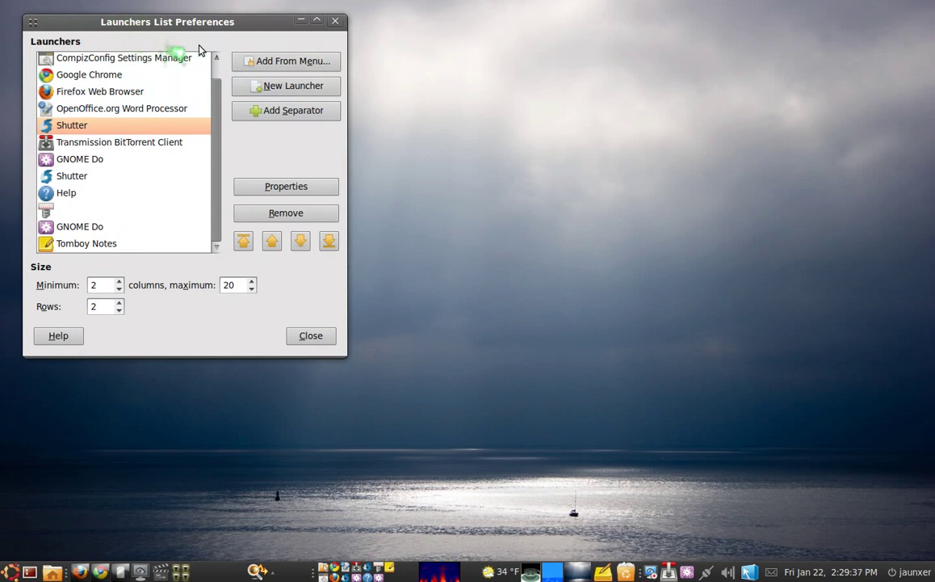
# - Add a blank launcher after Shutter and bring up its empty Launcher Properties
pyautogui.click(274, 87)
pyautogui.click(505, 292)
pyautogui.scroll(-1, 102, 192)
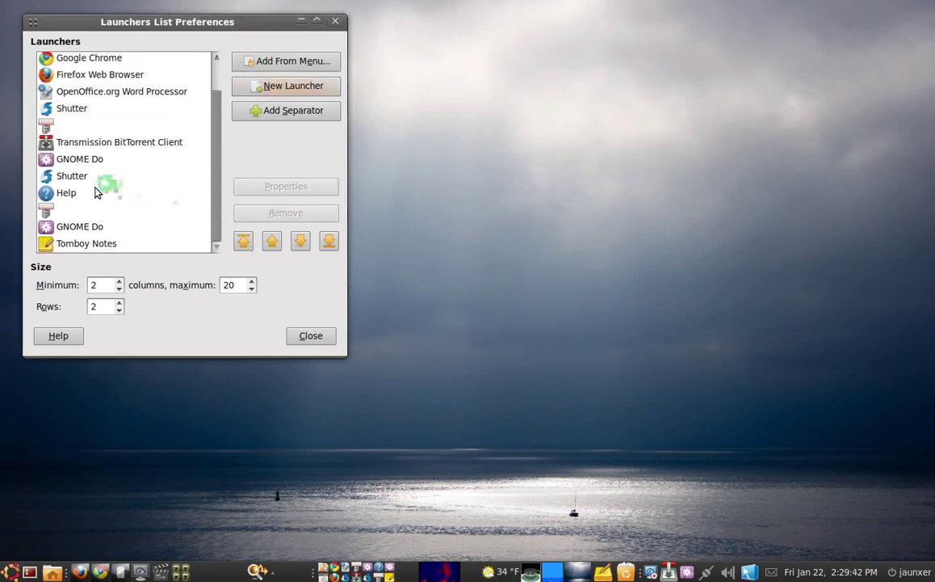
pyautogui.click(56, 210)
pyautogui.click(286, 187)
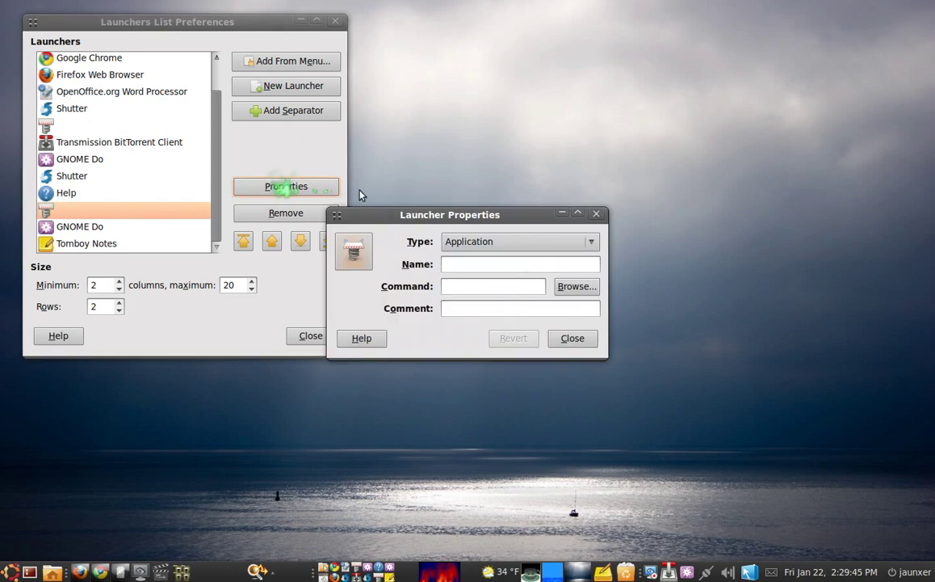
pyautogui.moveTo(403, 215); pyautogui.dragTo(669, 18)
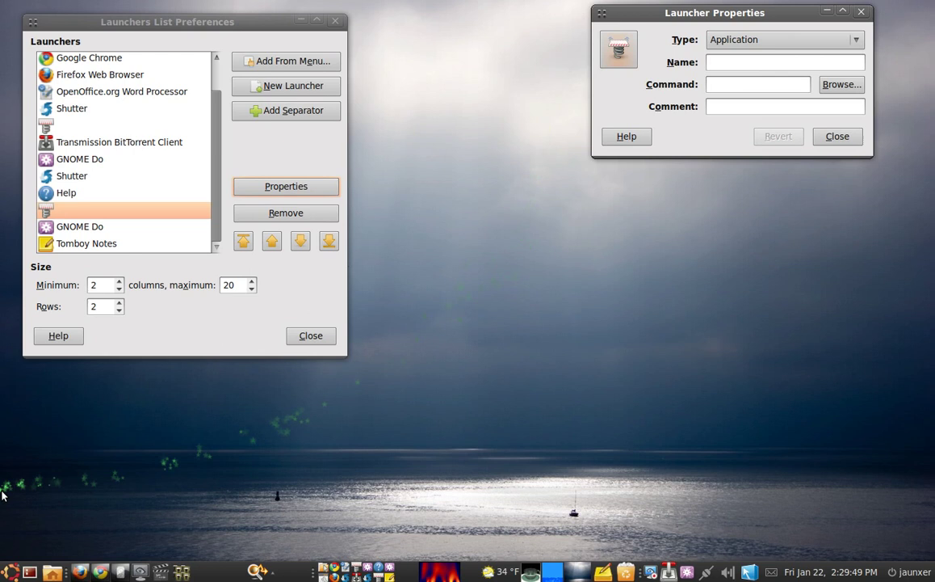
# - In Edit Menus, show OpenOffice.org Word Processor's properties under Office (command ooffice -writer %F)
pyautogui.rightClick(12, 572)
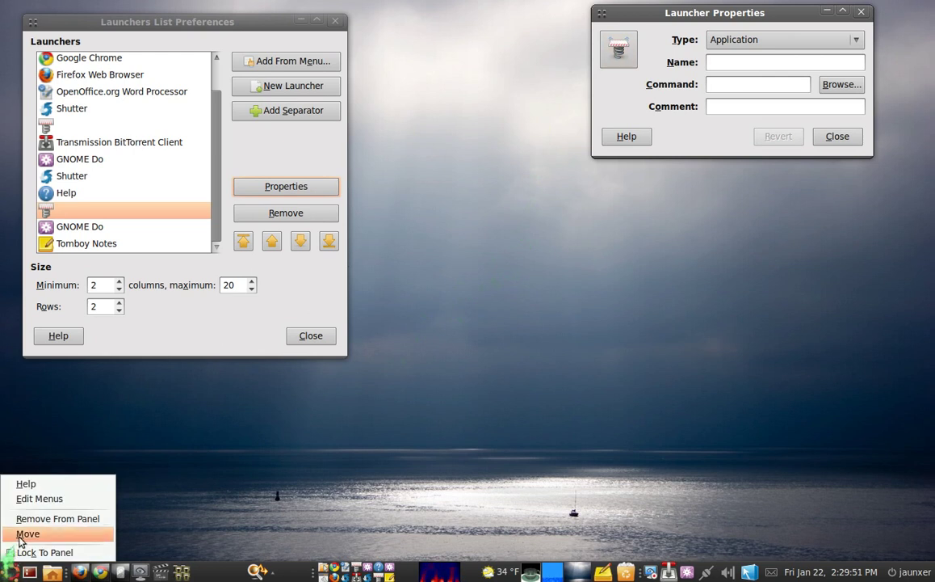
pyautogui.click(33, 497)
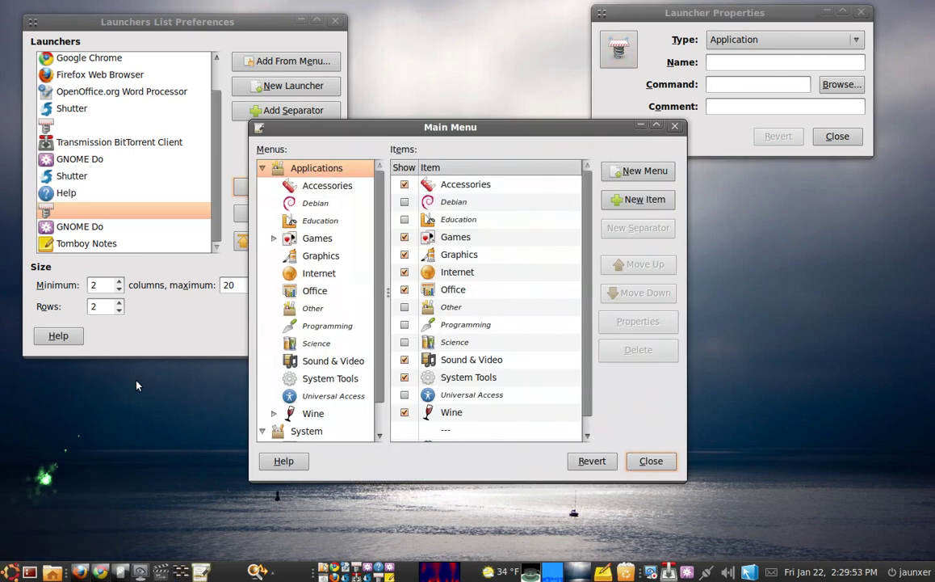
pyautogui.moveTo(426, 126); pyautogui.dragTo(258, 72)
pyautogui.scroll(-2, 145, 210)
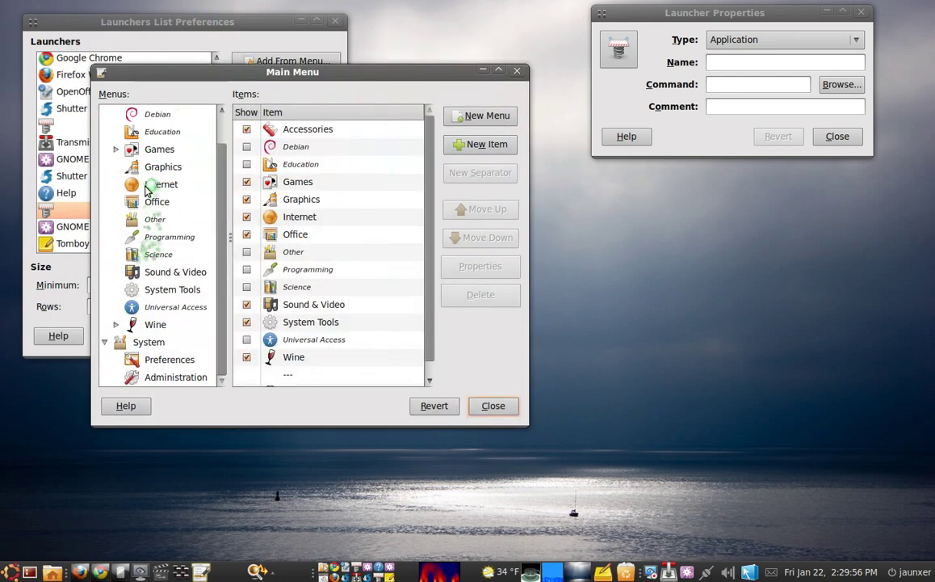
pyautogui.click(149, 203)
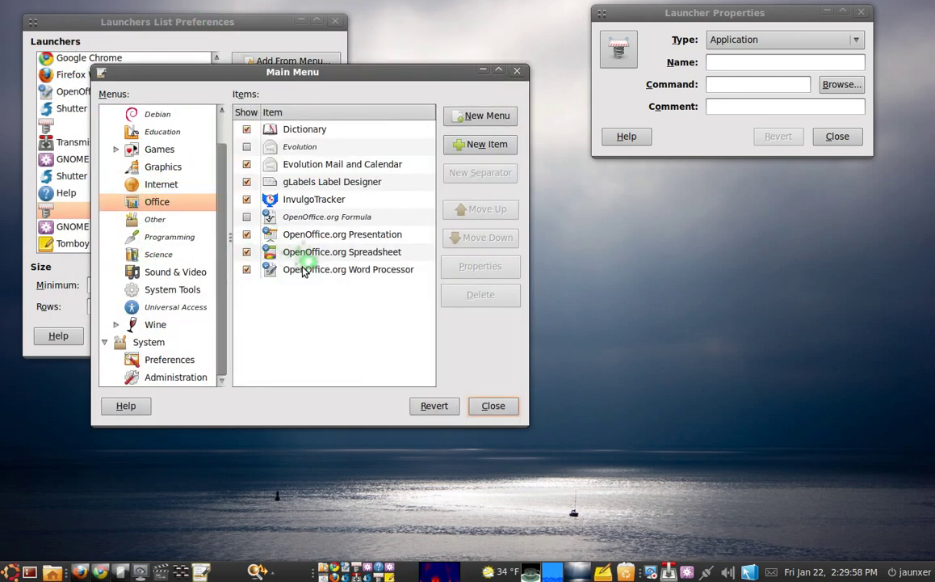
pyautogui.click(311, 266)
pyautogui.click(451, 273)
pyautogui.moveTo(477, 220); pyautogui.dragTo(731, 184)
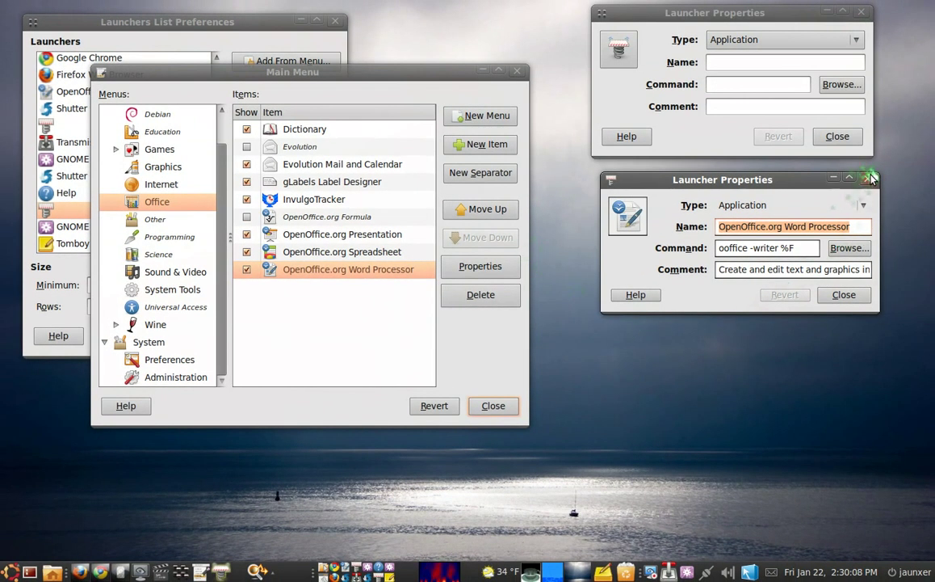
# - Close both Launcher Properties dialogs, the Main Menu editor, Add From Menu and Launchers List Preferences
pyautogui.click(867, 179)
pyautogui.click(861, 12)
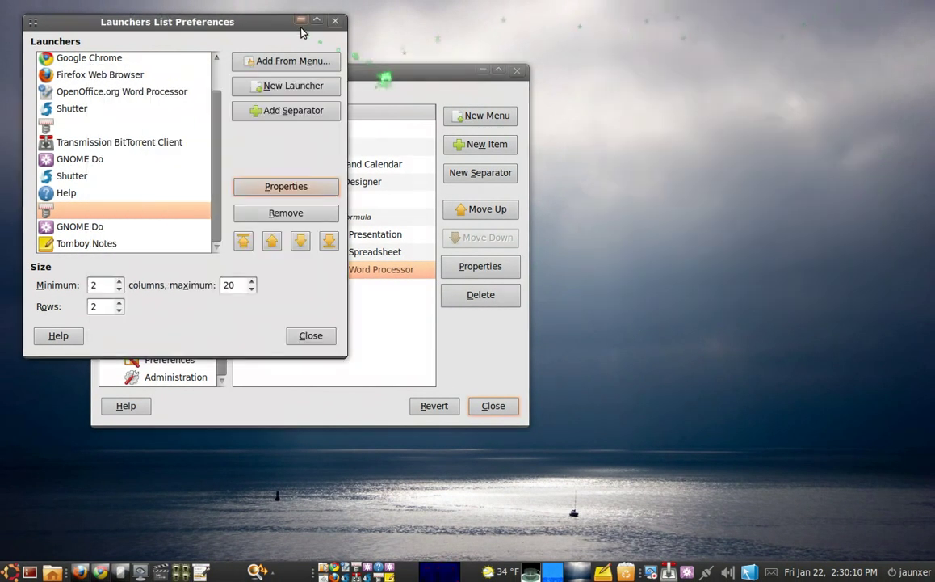
pyautogui.click(517, 70)
pyautogui.moveTo(276, 18); pyautogui.dragTo(551, 81)
pyautogui.click(543, 129)
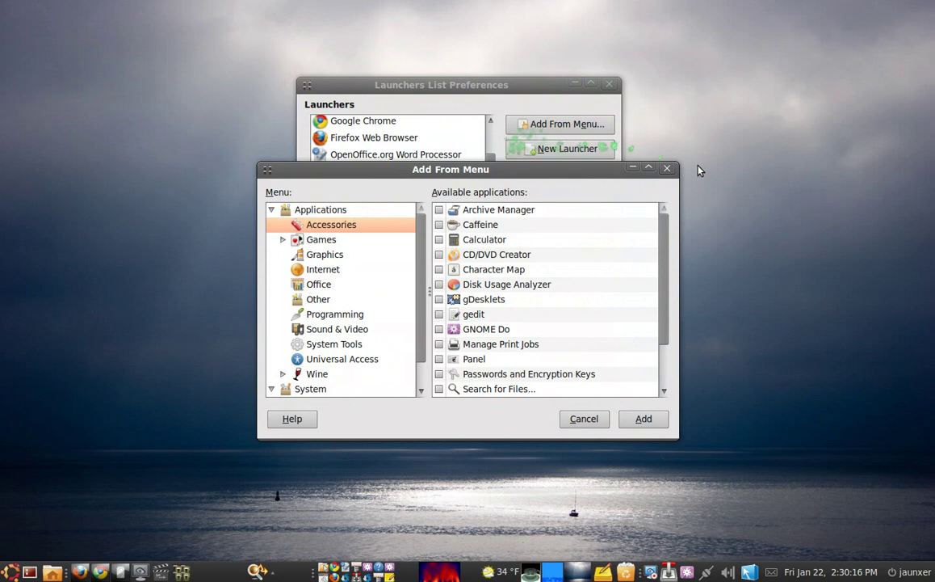
pyautogui.click(668, 171)
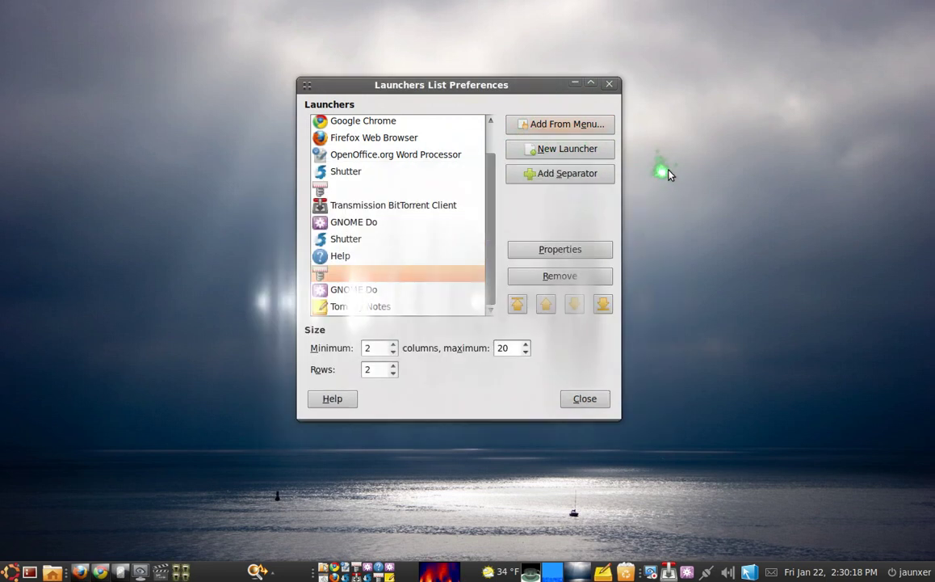
pyautogui.click(580, 404)
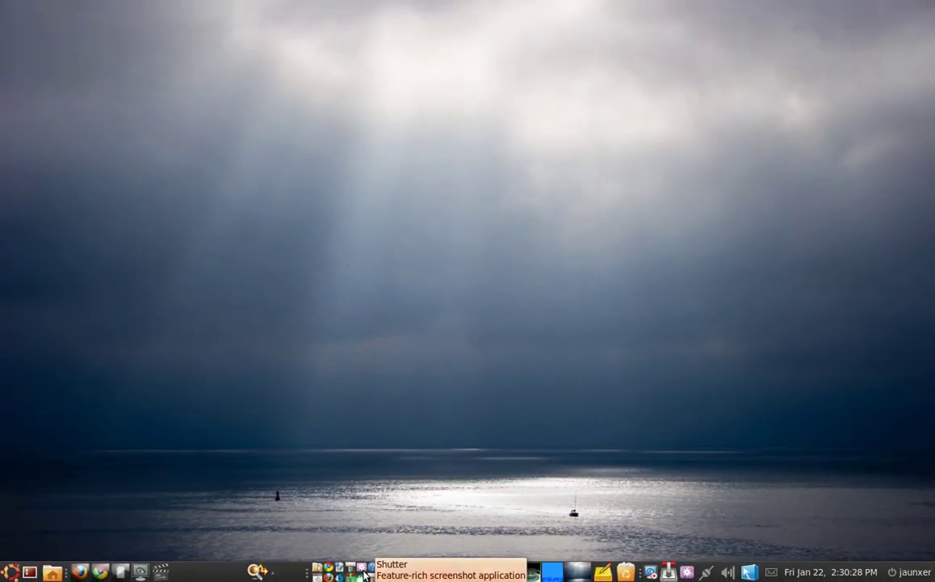
pyautogui.rightClick(364, 573)
pyautogui.click(327, 478)
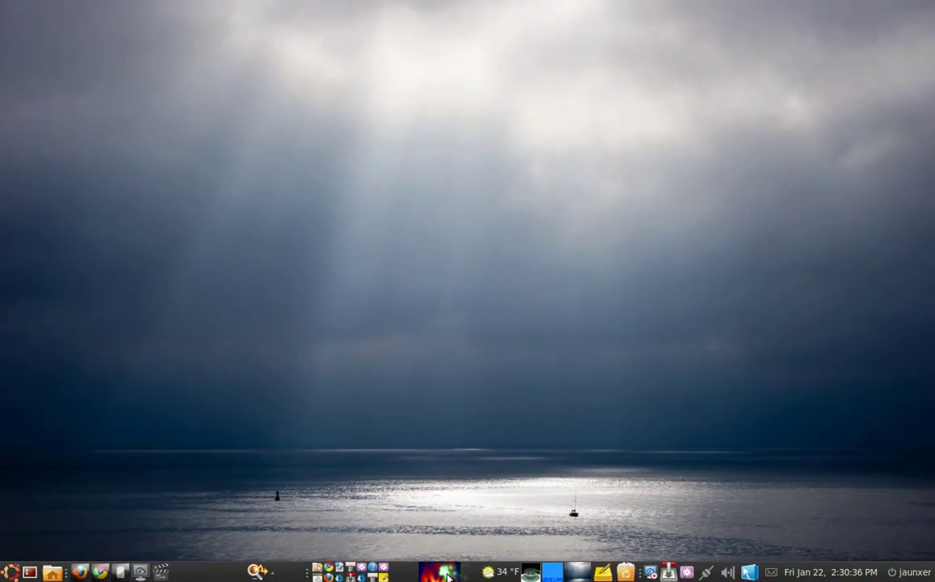
pyautogui.rightClick(447, 572)
pyautogui.click(461, 468)
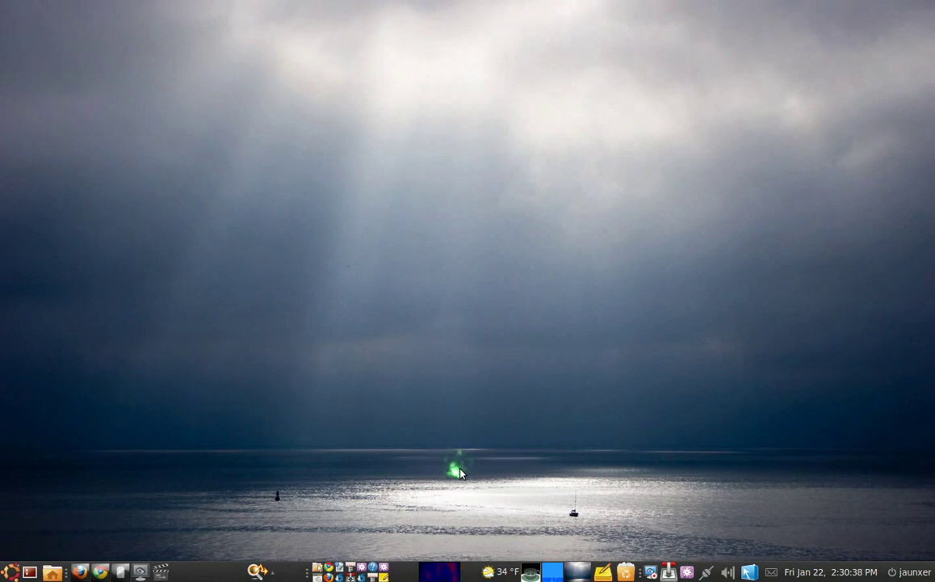
pyautogui.rightClick(433, 576)
pyautogui.click(467, 468)
pyautogui.click(417, 570)
pyautogui.rightClick(442, 575)
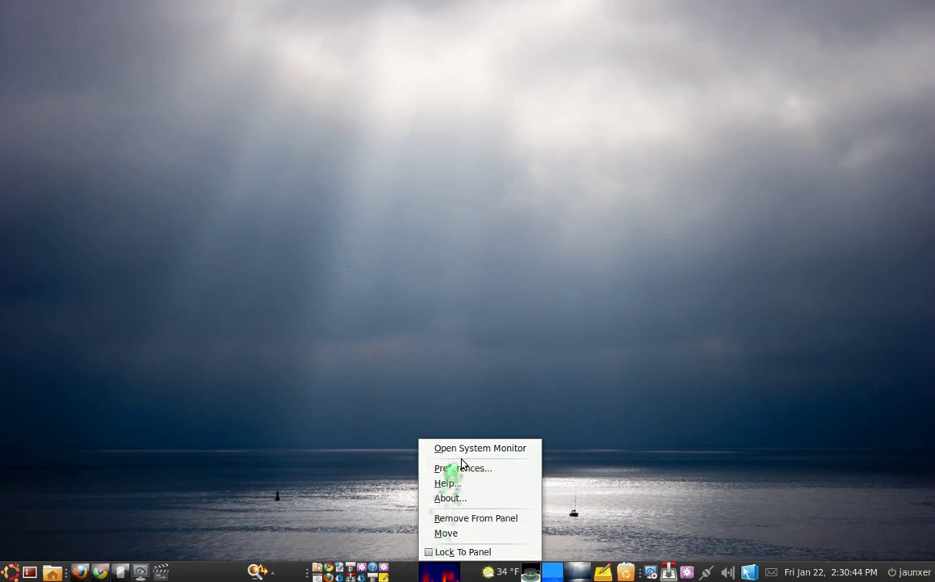
pyautogui.click(464, 449)
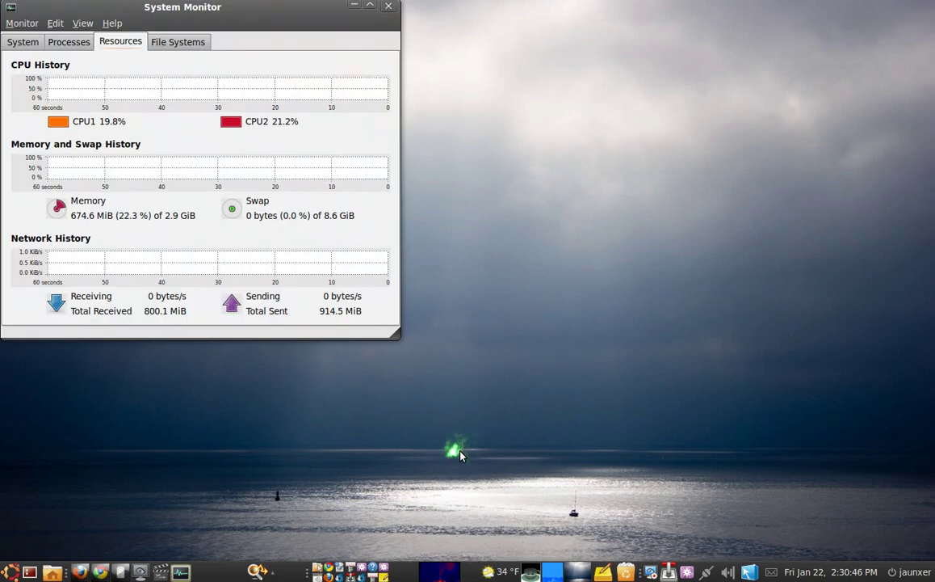
pyautogui.moveTo(243, 8); pyautogui.dragTo(488, 75)
pyautogui.click(632, 81)
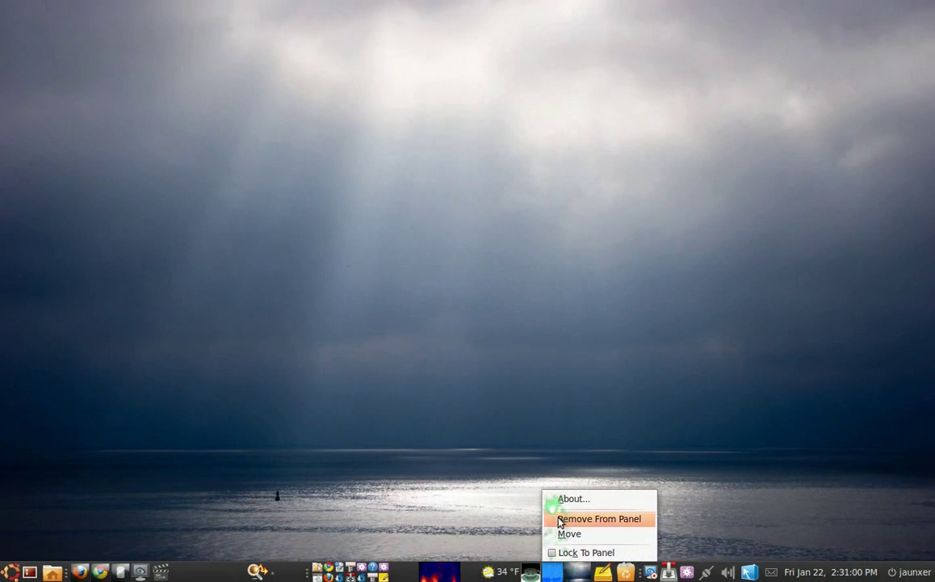
# - Remove the plain blue applet from the GNOME Panel
pyautogui.click(560, 517)
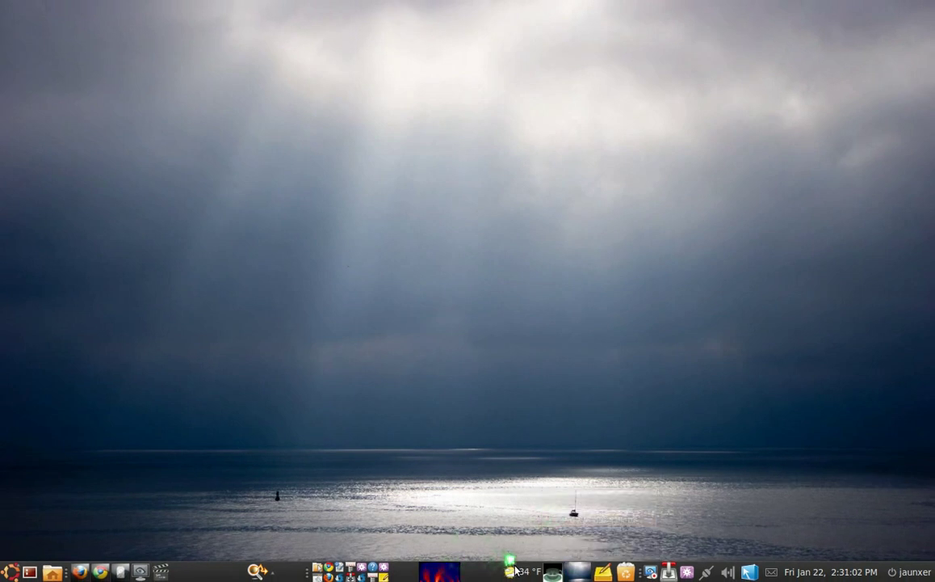